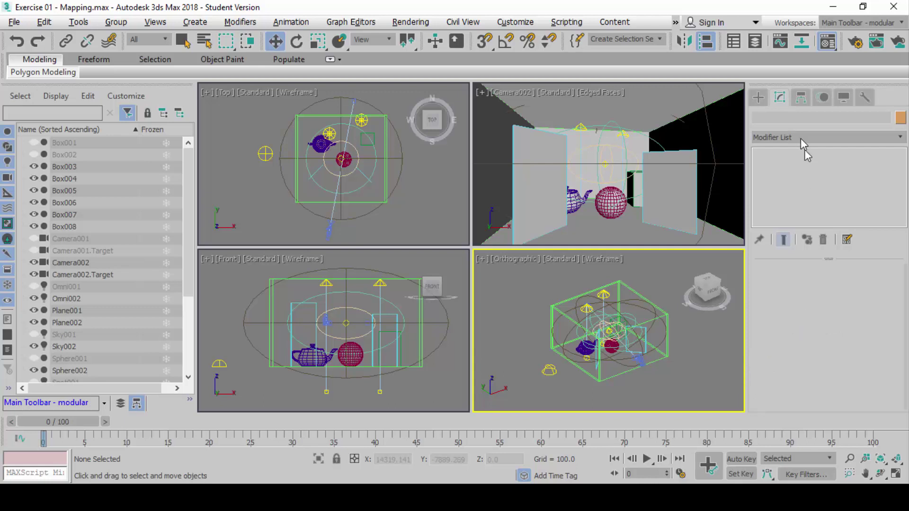
Switch to the Display panel and collapse the Display Color rollout.
left_click(800, 97)
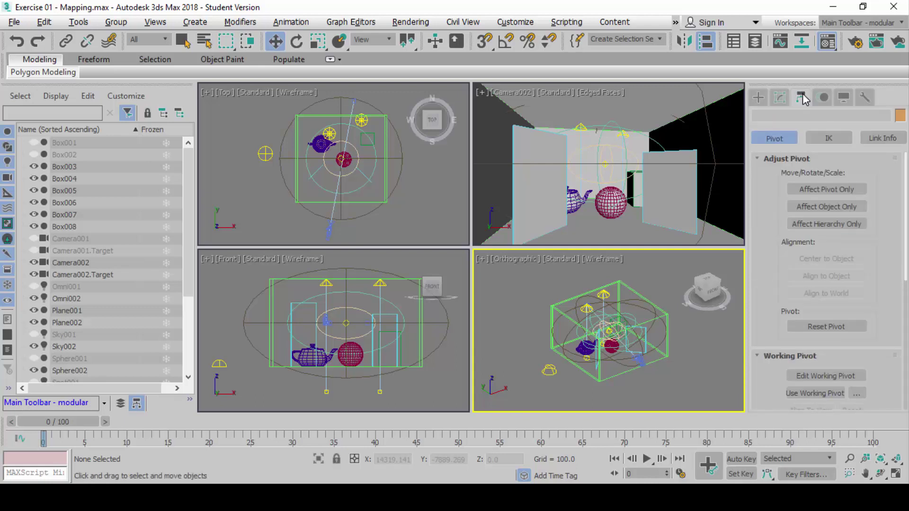
left_click(842, 98)
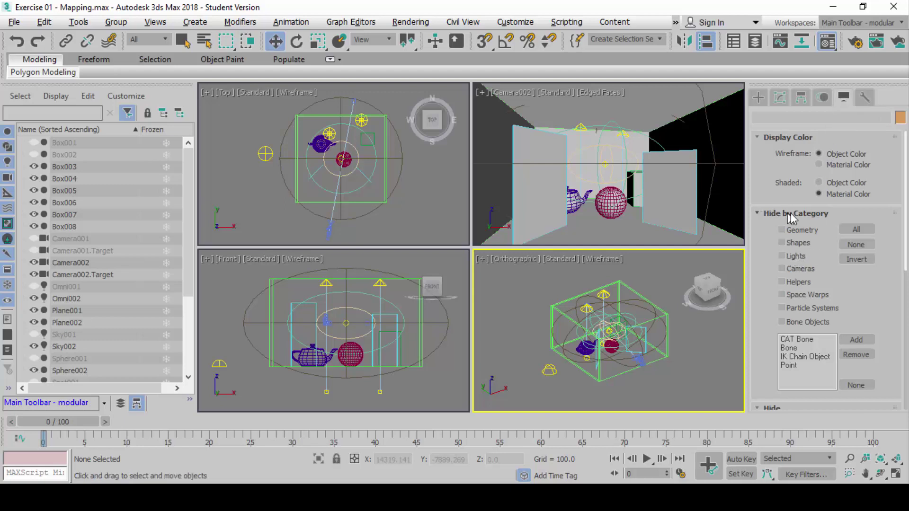
left_click(758, 138)
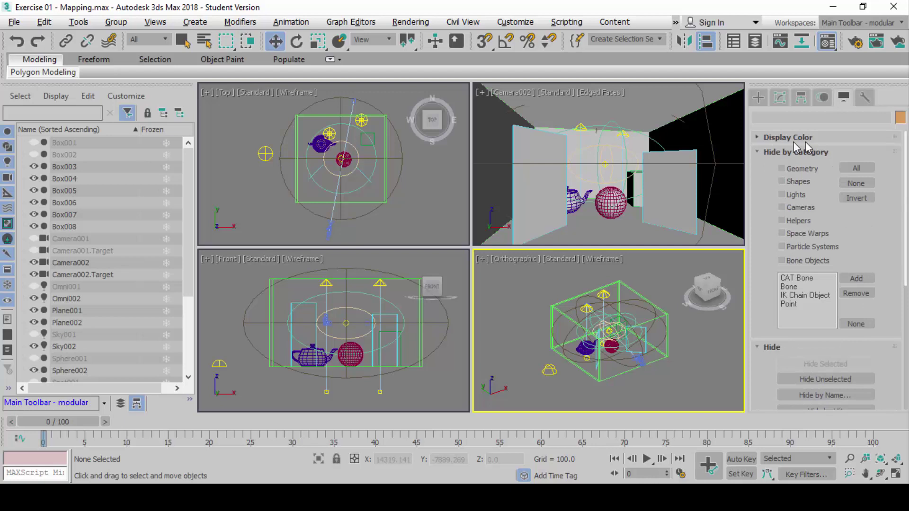
Toggle Lights and Cameras under Hide by Category, leaving both visible in the scene.
left_click(800, 197)
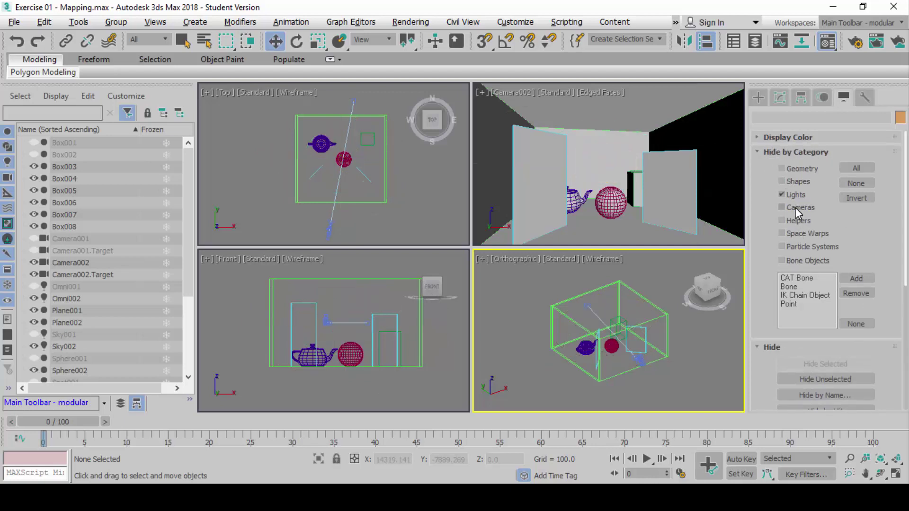
left_click(796, 208)
left_click(798, 194)
left_click(799, 197)
left_click(803, 207)
left_click(800, 197)
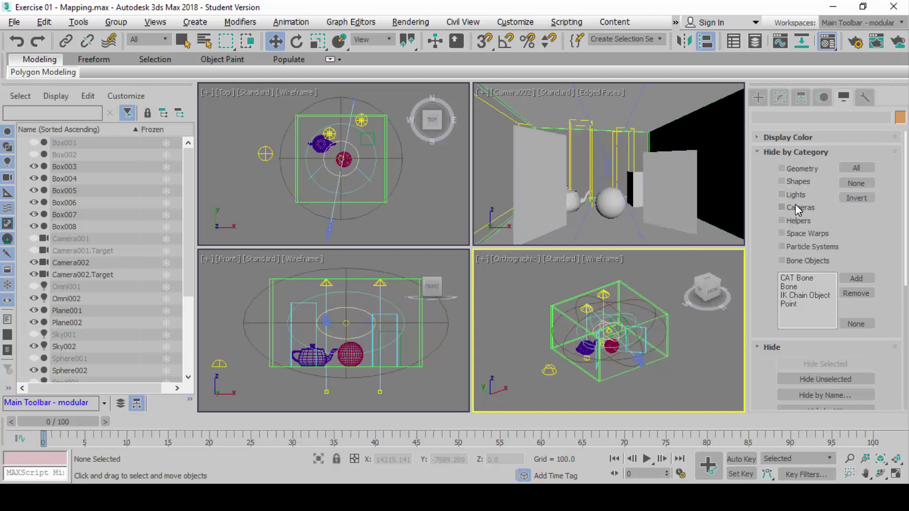
Hide all lights and cameras by category and make Camera002 the active viewport.
left_click(795, 197)
left_click(797, 207)
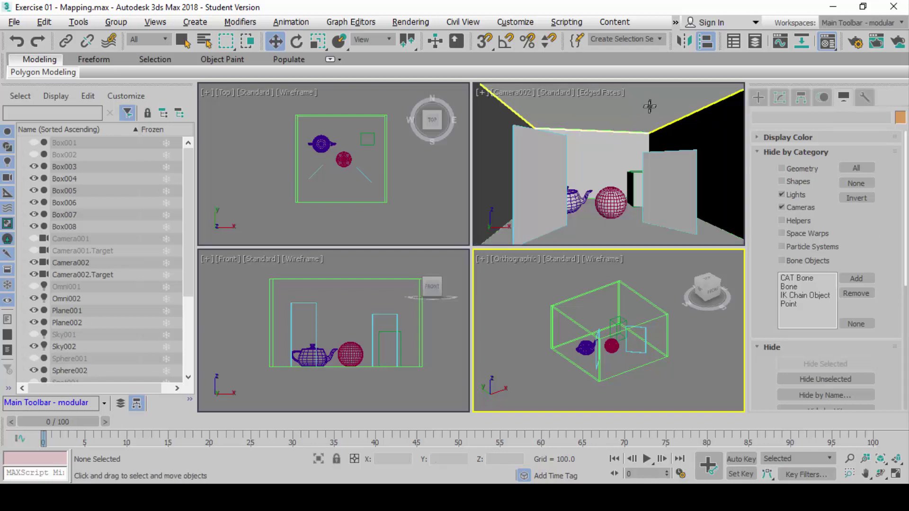
middle_click(629, 148)
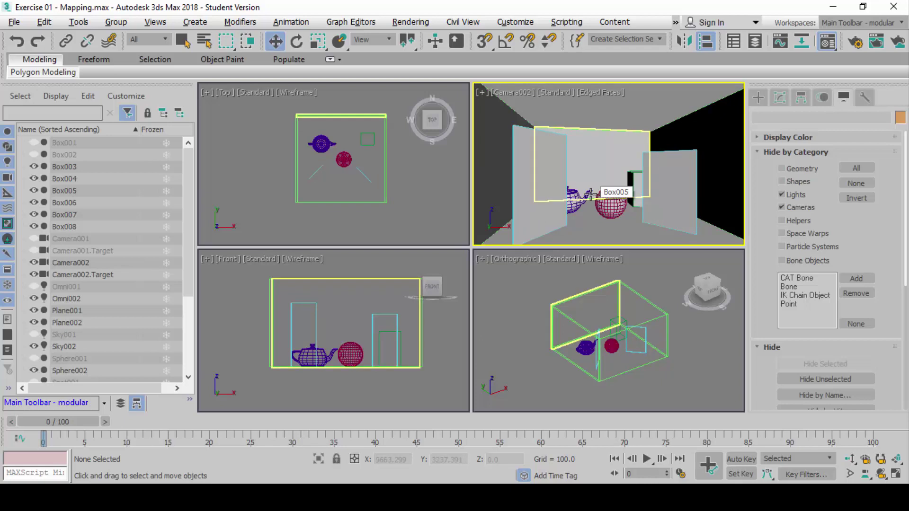
Toggle Edged Faces in the Camera002 view and maximize it with Alt+W.
key("F4")
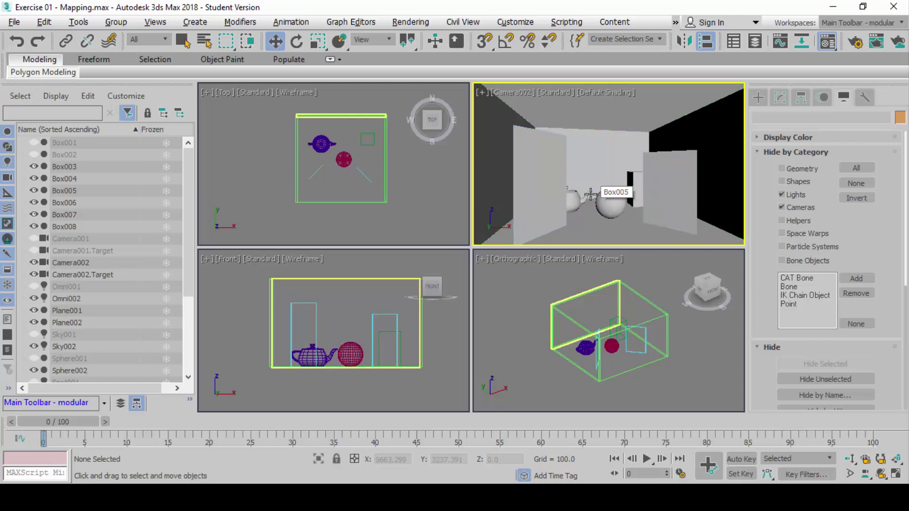
key("F4")
key("F4")
key("F4")
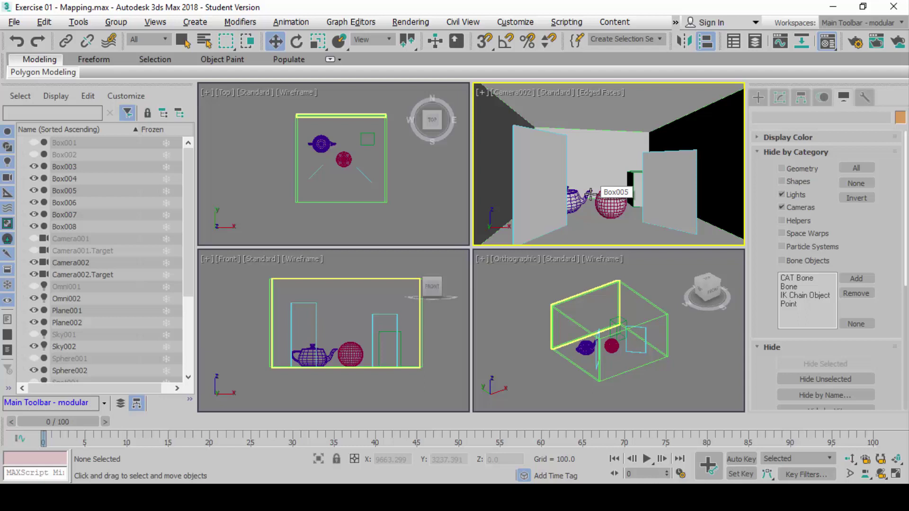
key("F4")
key("F4")
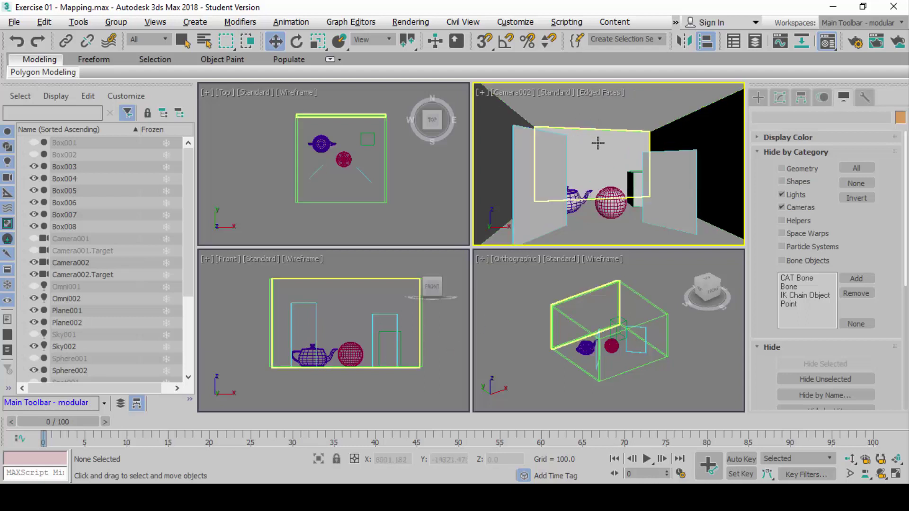
key("alt+w")
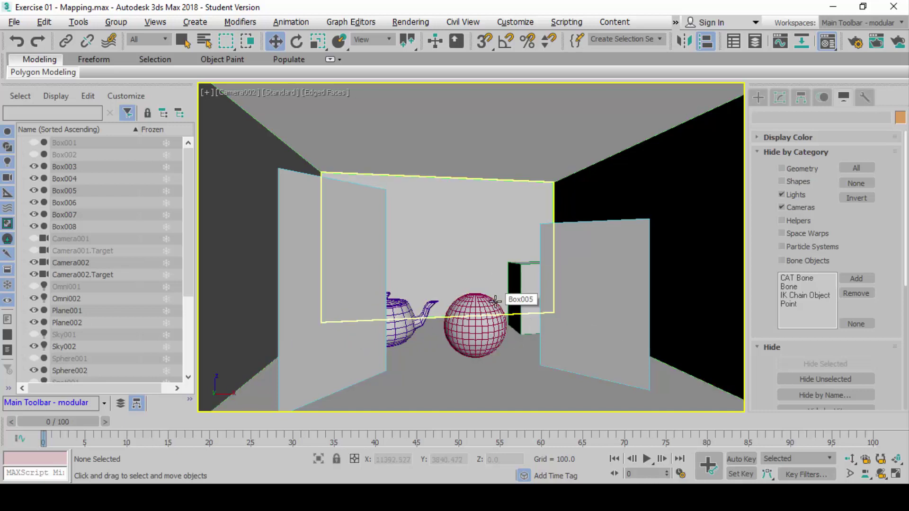
Read the Scanline Renderer lines in Lesson 15 Notes.txt, then return to the 3ds Max scene.
key("alt+w")
key("alt+w")
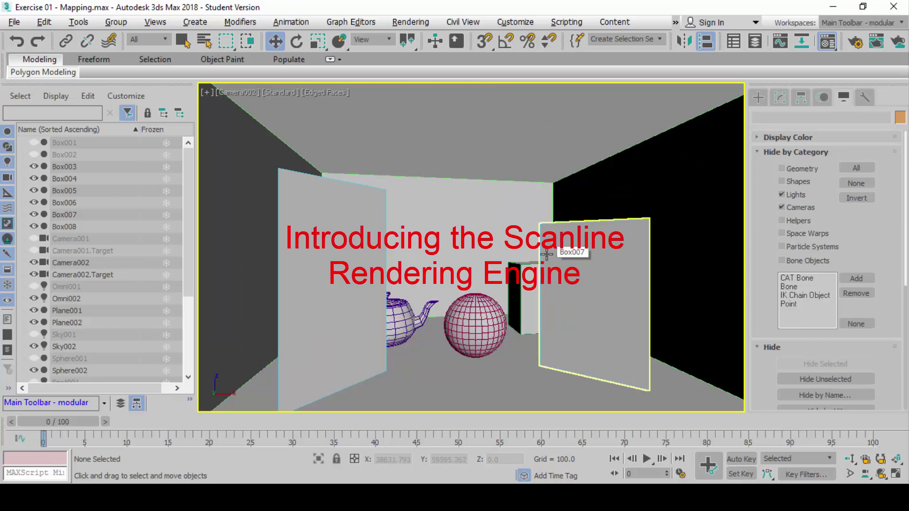
key("alt+Tab")
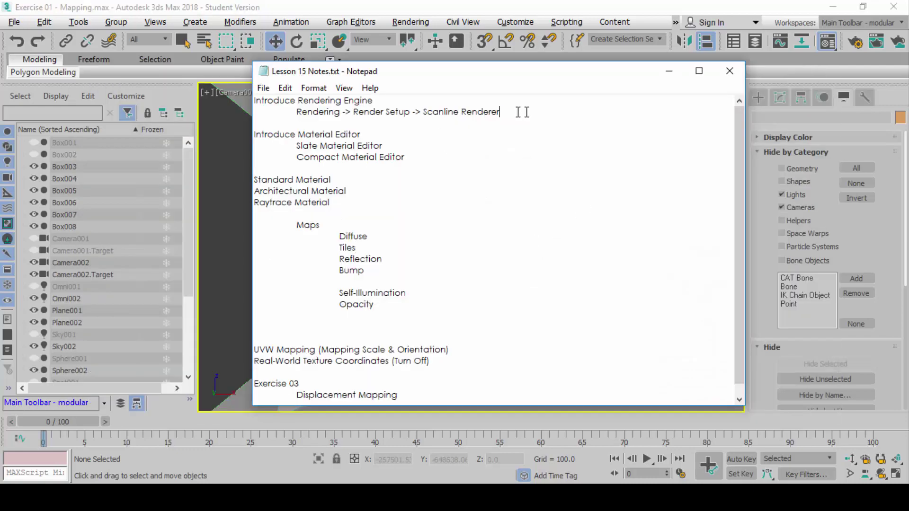
left_click_drag(522, 112, 191, 101)
left_click(378, 6)
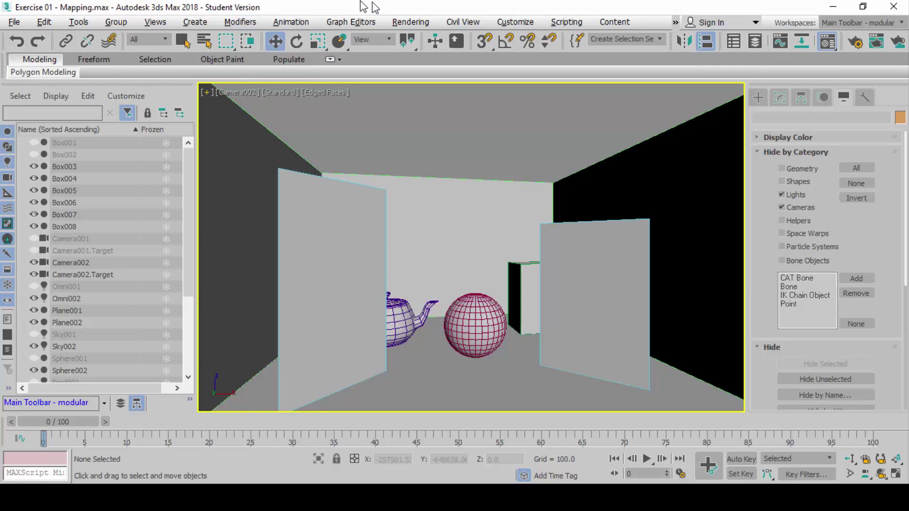
Open Render Setup from the Rendering menu and shorten its window.
left_click(418, 23)
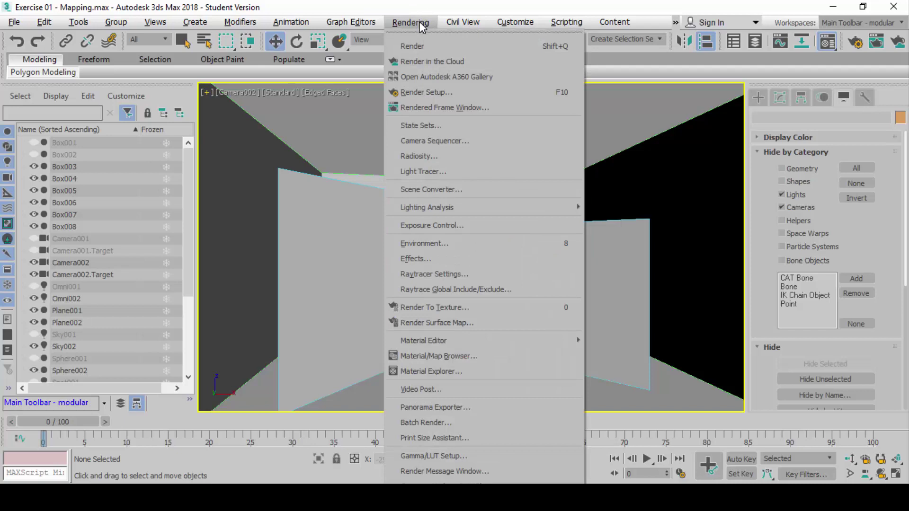
left_click(527, 93)
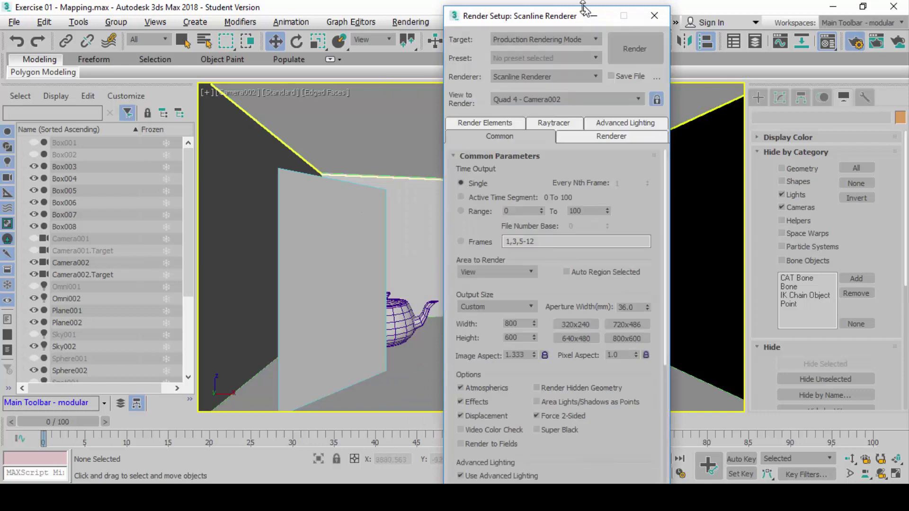
left_click_drag(566, 6, 463, 30)
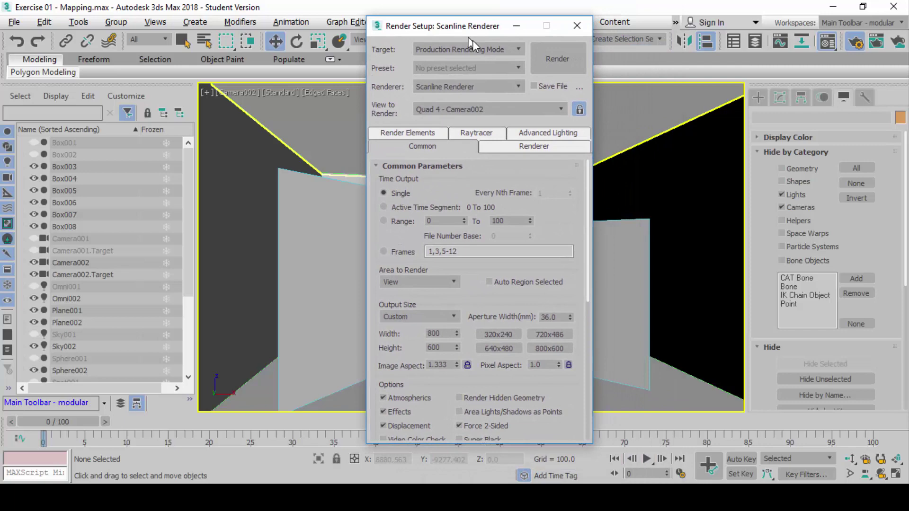
Review Common Parameters' Time Output and 800 x 600 Output Size, then collapse the rollout.
scroll(471, 227, "down", 10)
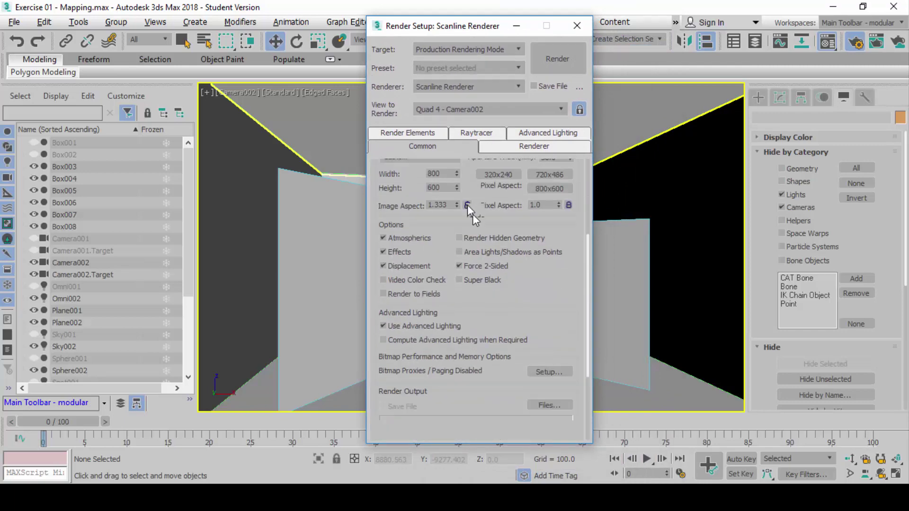
scroll(466, 284, "up", 10)
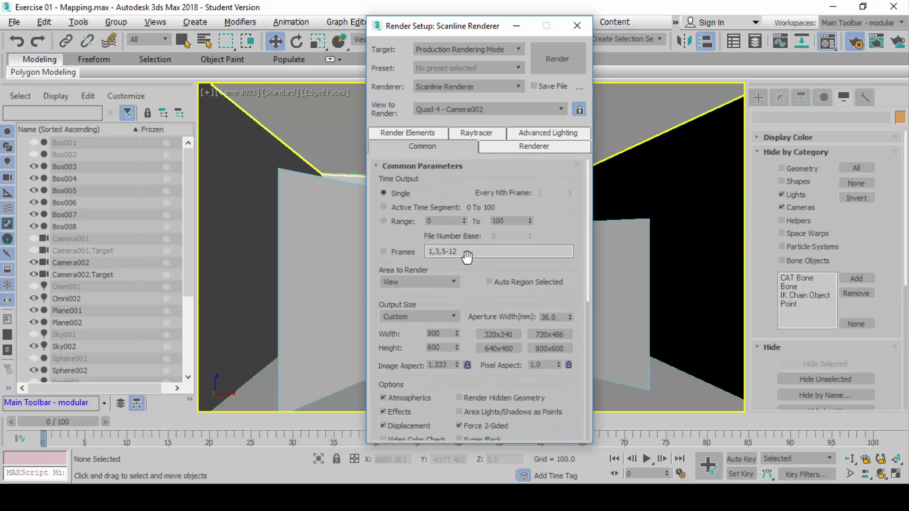
left_click(376, 166)
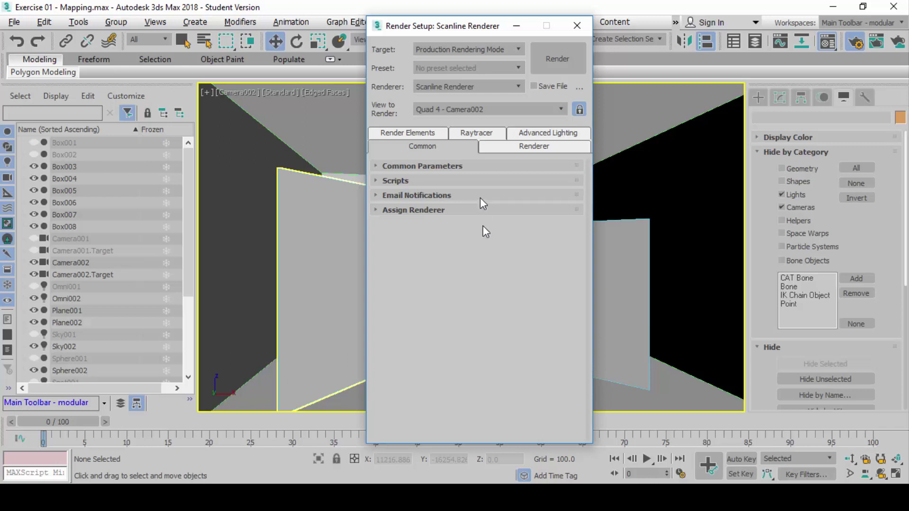
left_click(377, 165)
scroll(374, 166, "down", 3)
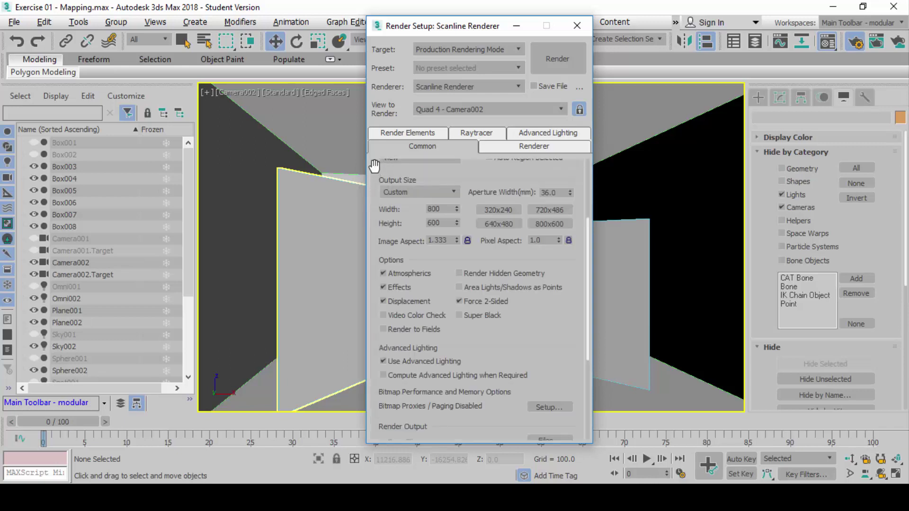
scroll(379, 180, "up", 1)
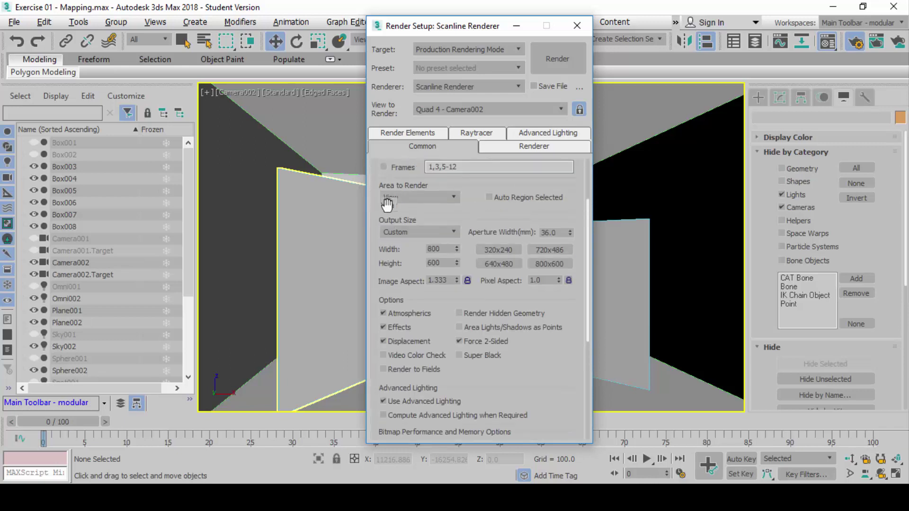
scroll(387, 201, "up", 3)
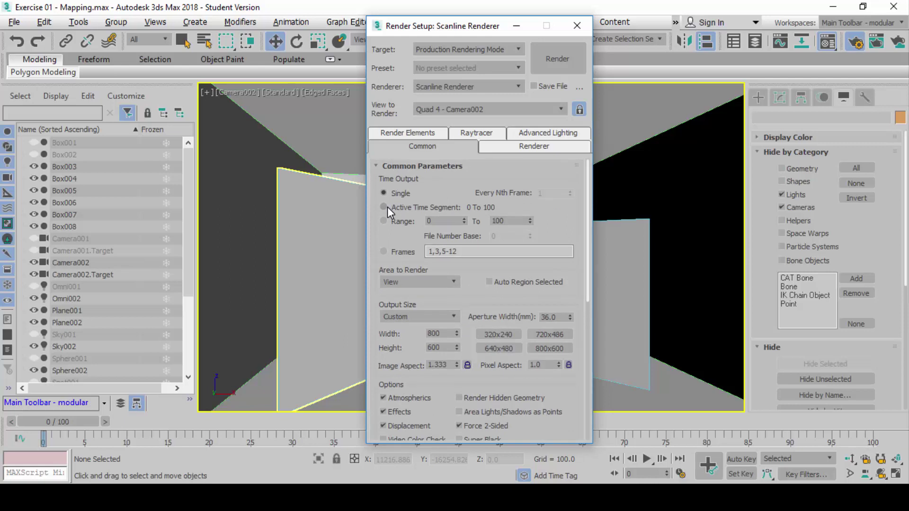
left_click(377, 167)
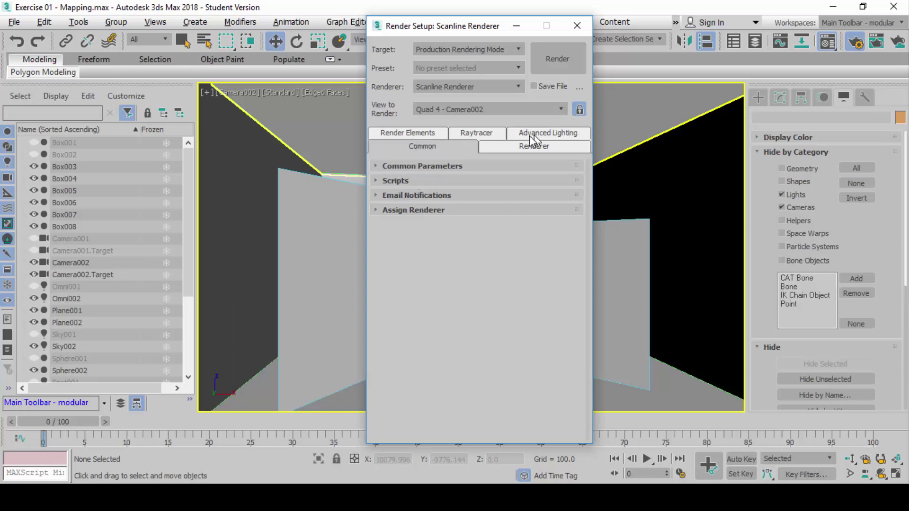
left_click(424, 133)
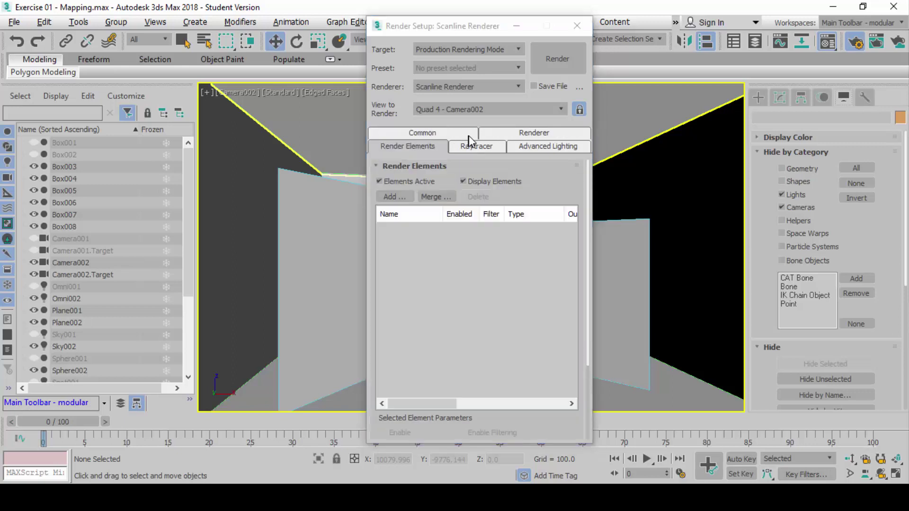
left_click(439, 136)
left_click(501, 146)
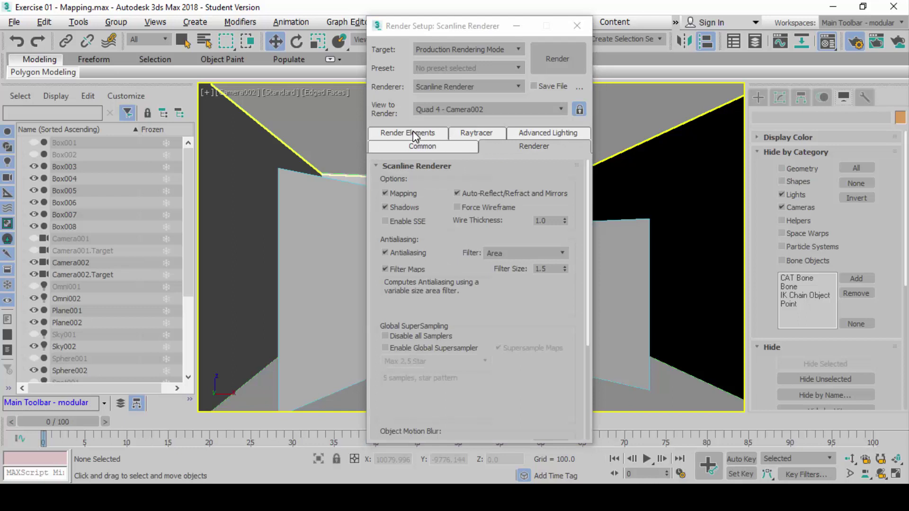
left_click(419, 134)
left_click(469, 146)
left_click(535, 146)
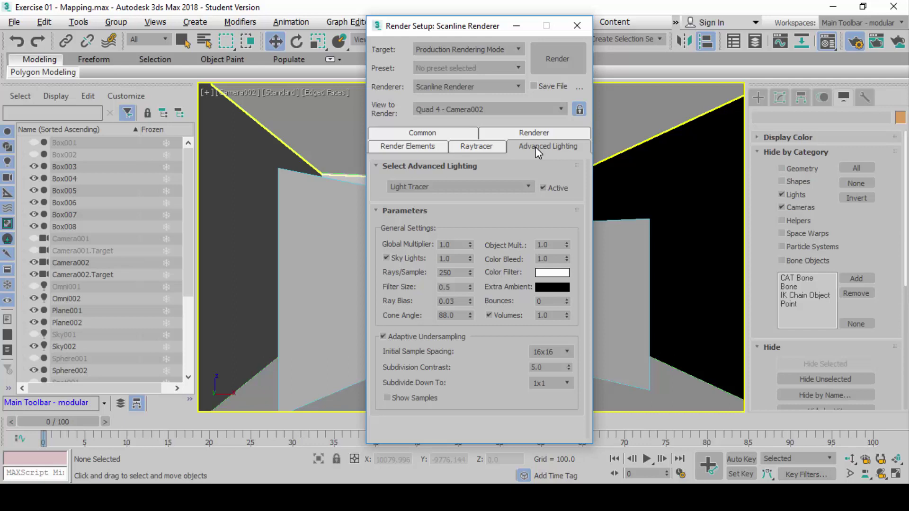
left_click(423, 133)
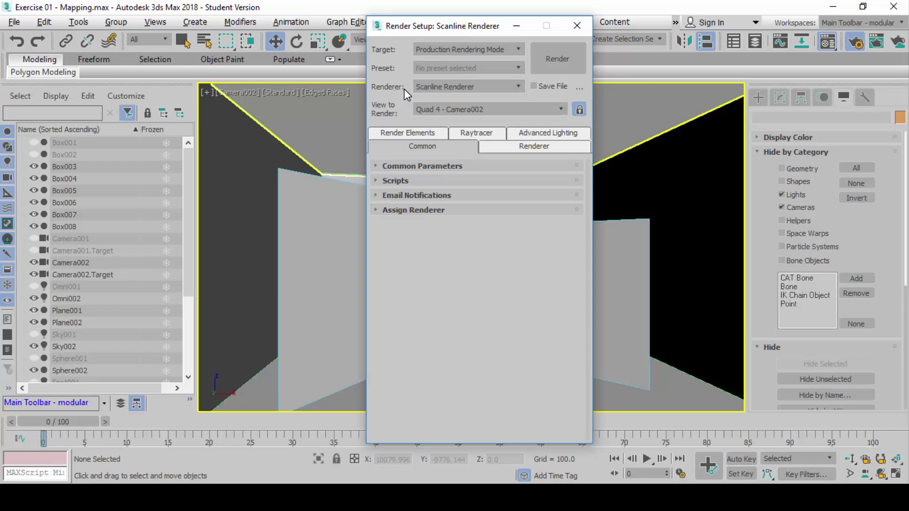
left_click(518, 87)
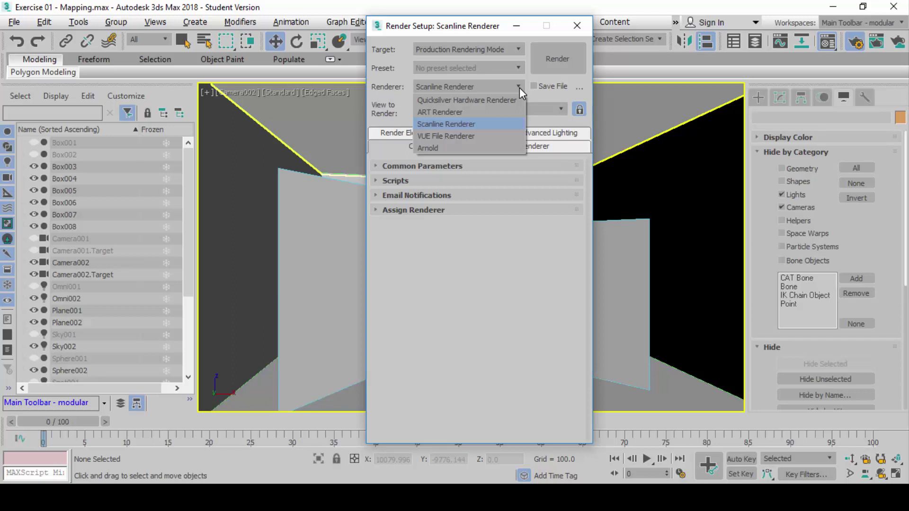
left_click(459, 123)
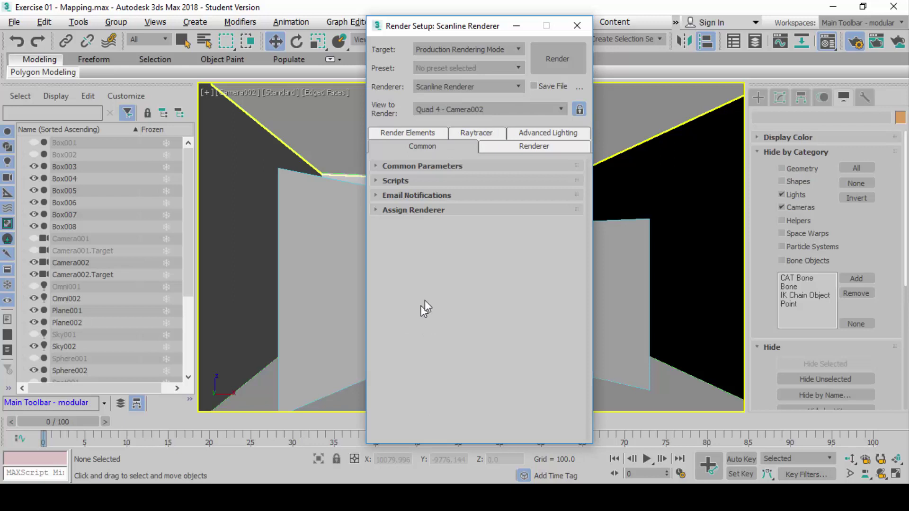
left_click(353, 379)
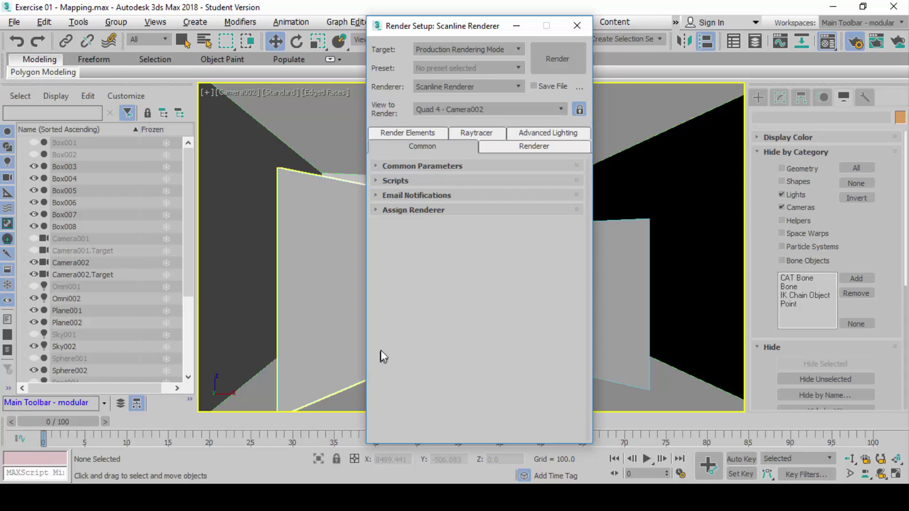
left_click(376, 163)
left_click_drag(419, 168, 416, 203)
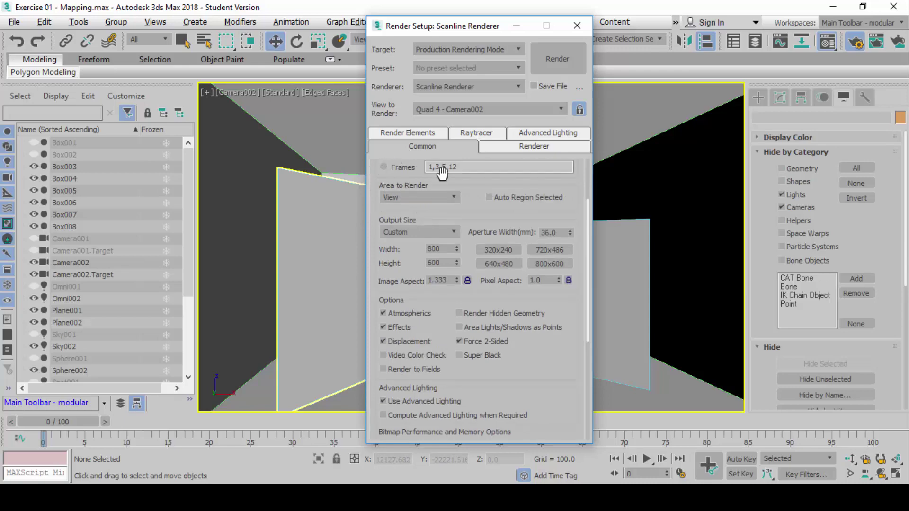
left_click_drag(462, 188, 465, 213)
scroll(465, 212, "down", 4)
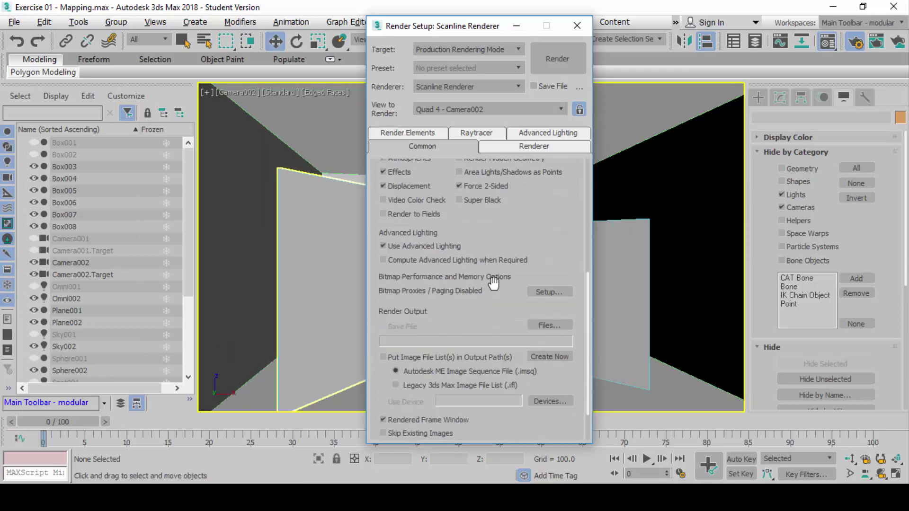
scroll(474, 283, "up", 6)
left_click(374, 164)
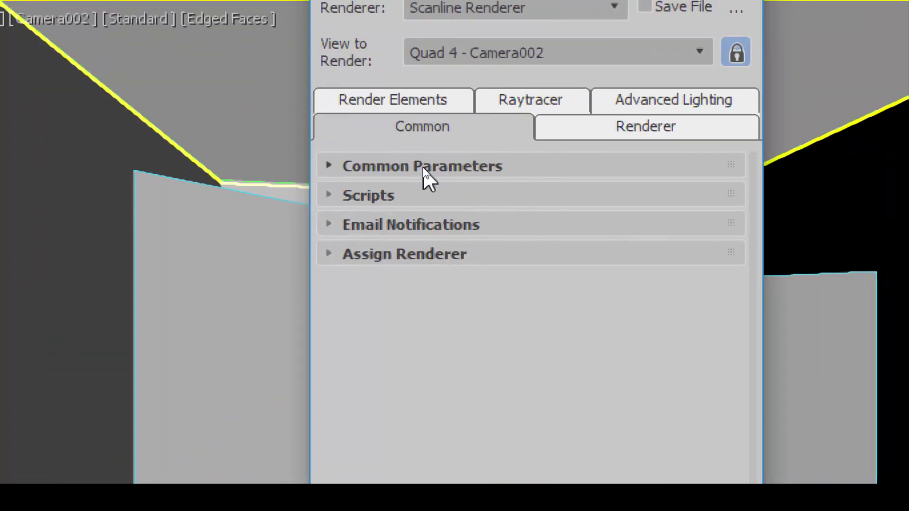
Expand Common Parameters to show Single time output and the 800 x 600 output size.
left_click(370, 167)
scroll(354, 169, "down", 5)
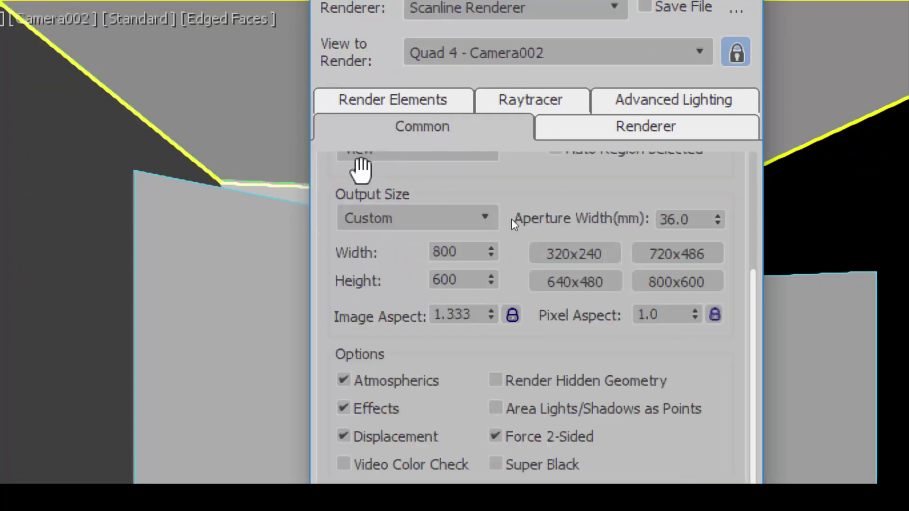
scroll(719, 369, "up", 5)
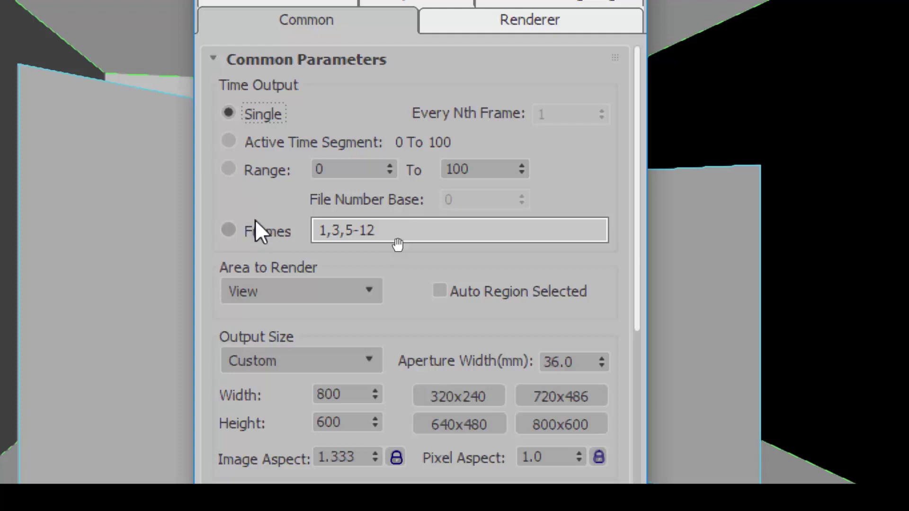
left_click_drag(417, 318, 403, 132)
left_click(358, 101)
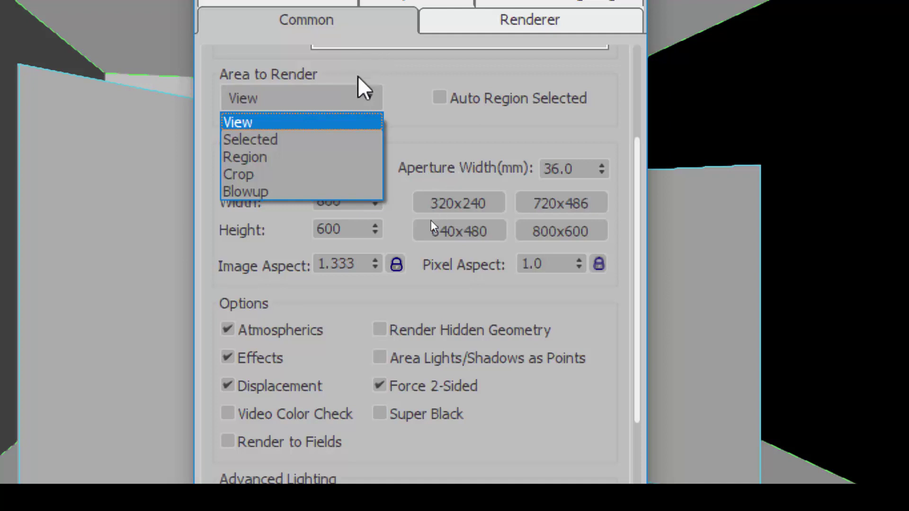
left_click(332, 124)
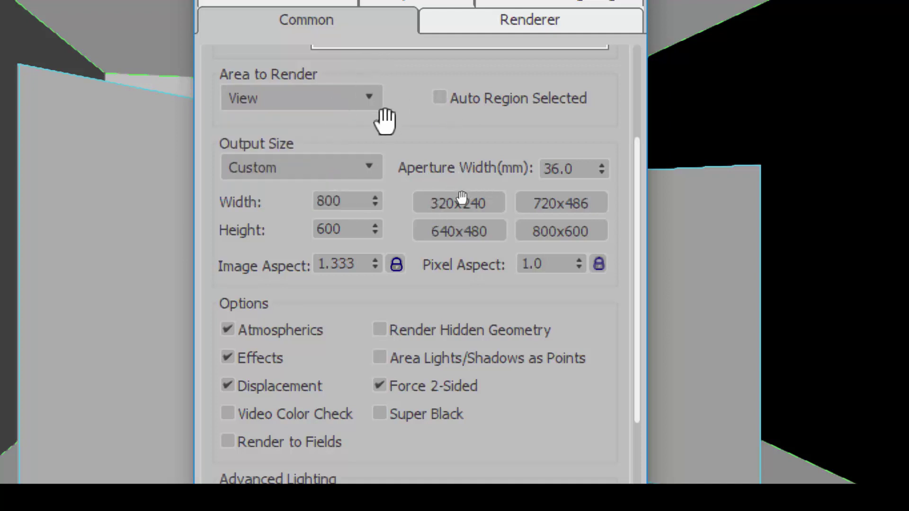
left_click_drag(388, 126, 404, 50)
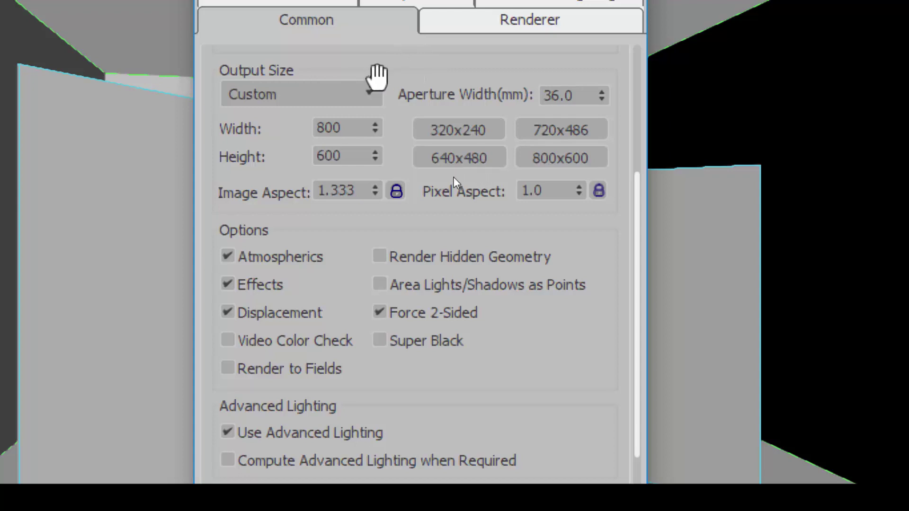
Keep the Custom output size and enter Width 4000 and Height 3000.
left_click(365, 94)
left_click(365, 94)
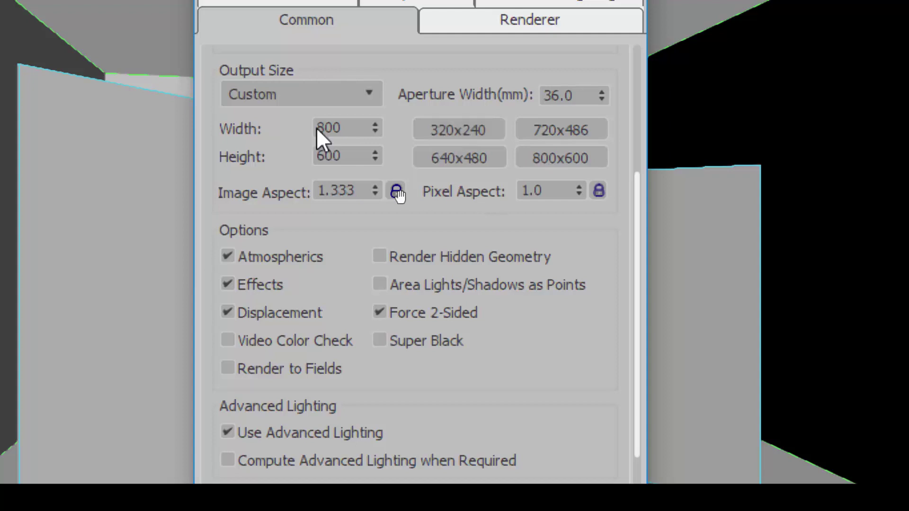
double_click(331, 127)
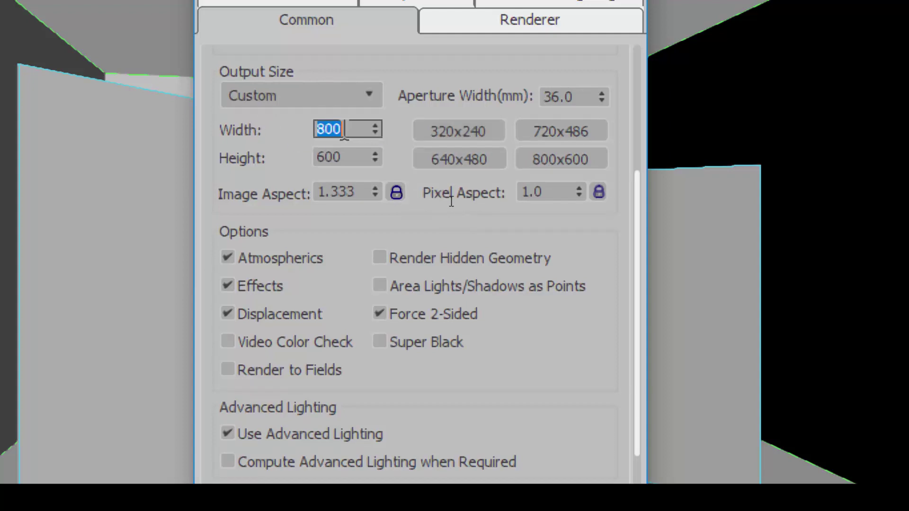
type("4000")
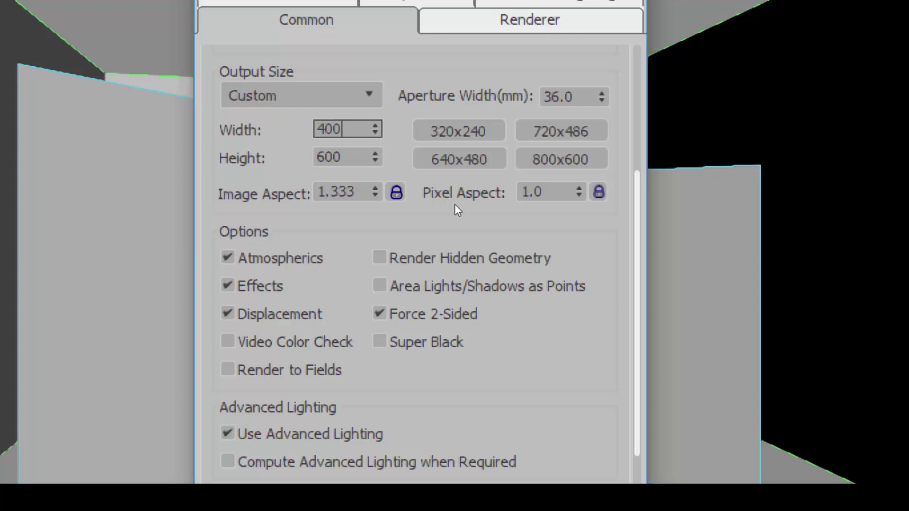
key("Tab")
type("3000")
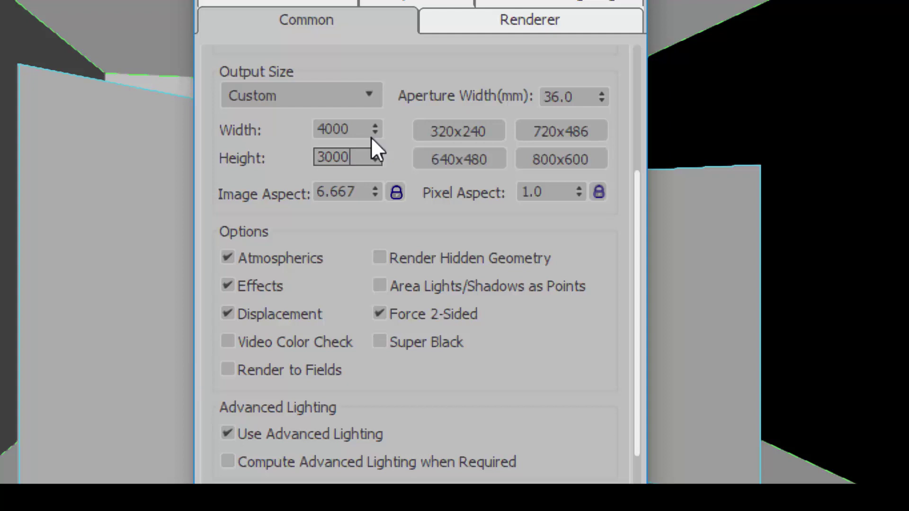
Apply the 800x600 output size preset, giving a 1.333 image aspect.
left_click(561, 163)
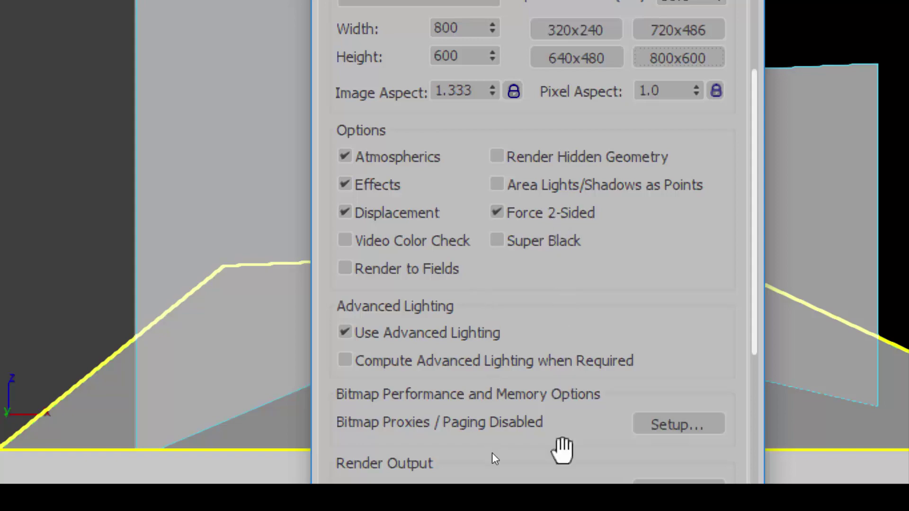
scroll(590, 183, "down", 5)
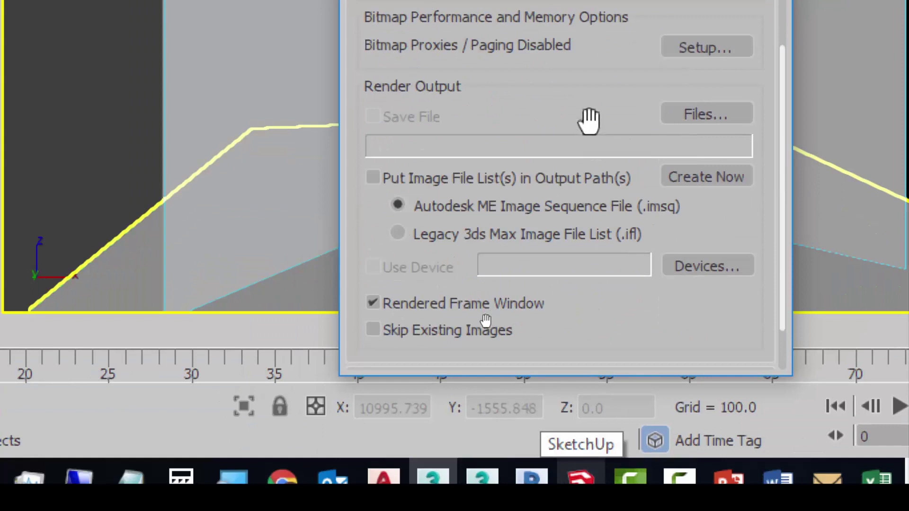
scroll(560, 142, "up", 2)
scroll(555, 163, "down", 1)
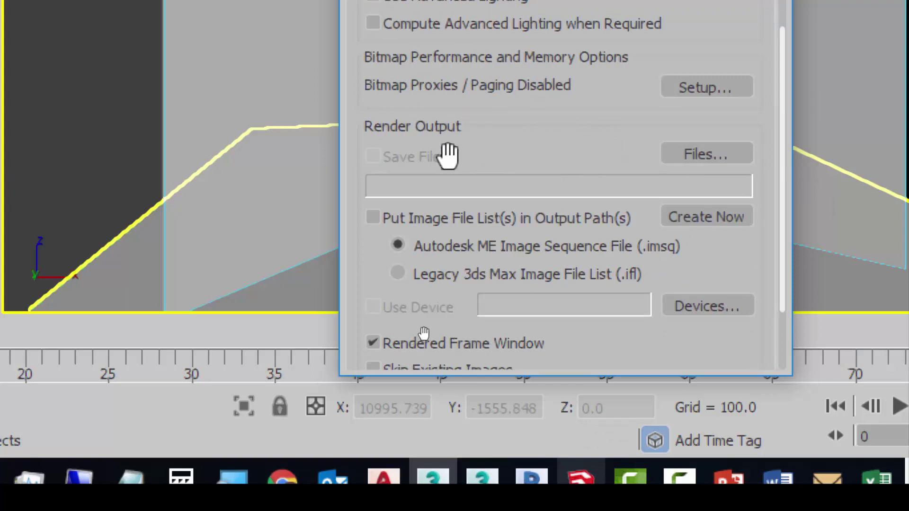
scroll(466, 147, "down", 1)
left_click_drag(470, 147, 519, 131)
scroll(525, 146, "down", 3)
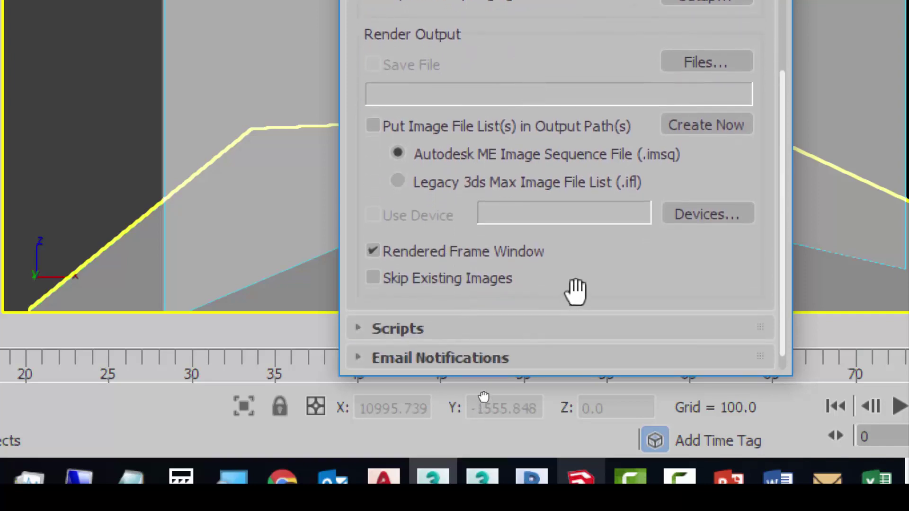
scroll(576, 237, "down", 2)
scroll(573, 284, "up", 15)
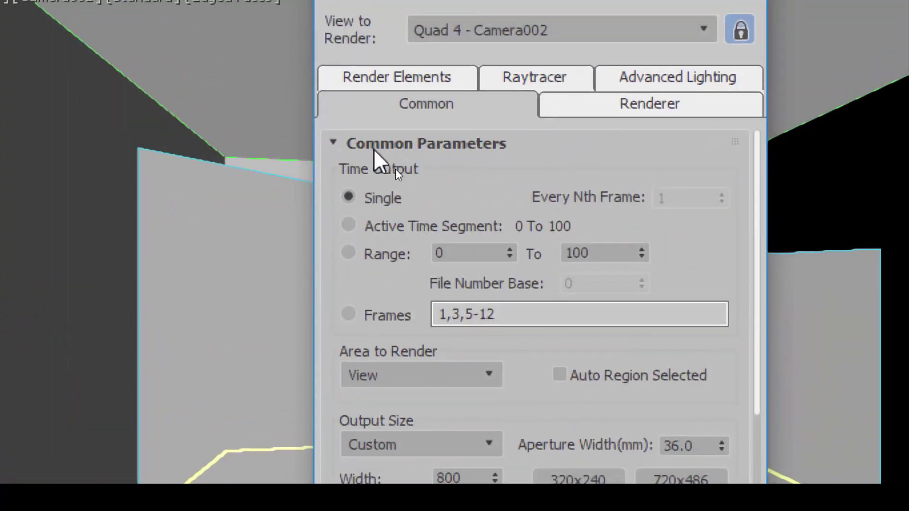
Collapse Common Parameters, then fold away the Scanline Renderer rollout on the Renderer tab.
left_click(296, 6)
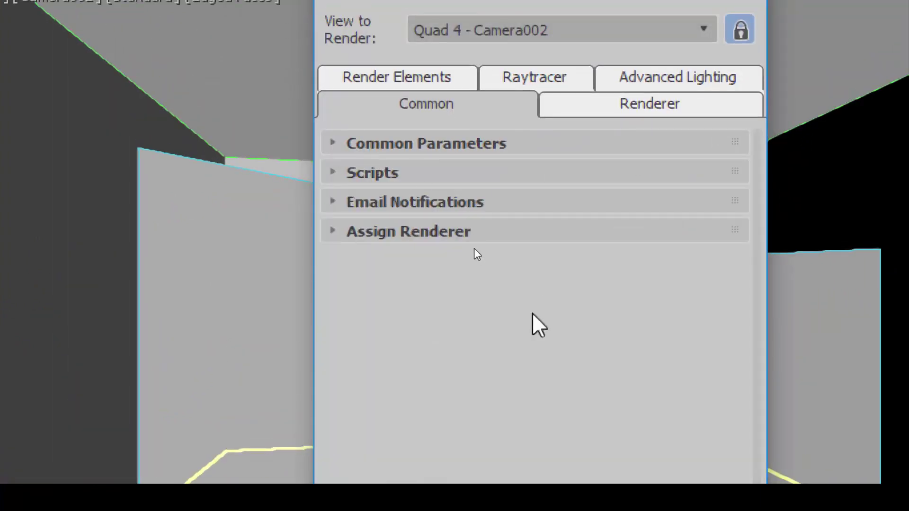
left_click(624, 108)
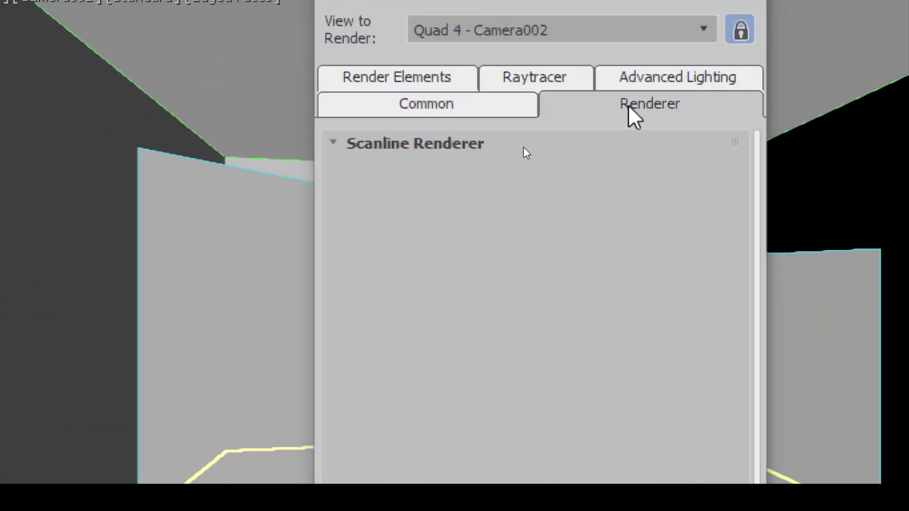
left_click(333, 143)
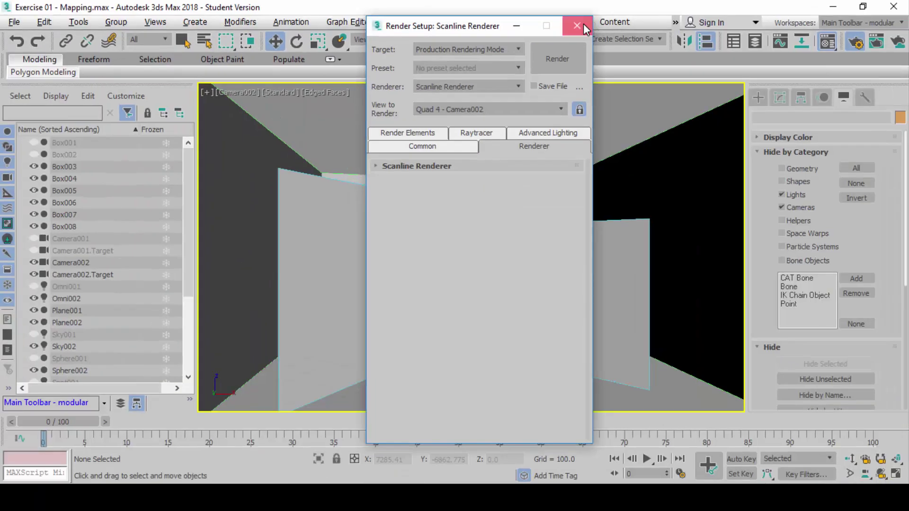
Close the Render Setup dialog to reveal the maximized Camera002 view.
left_click(583, 22)
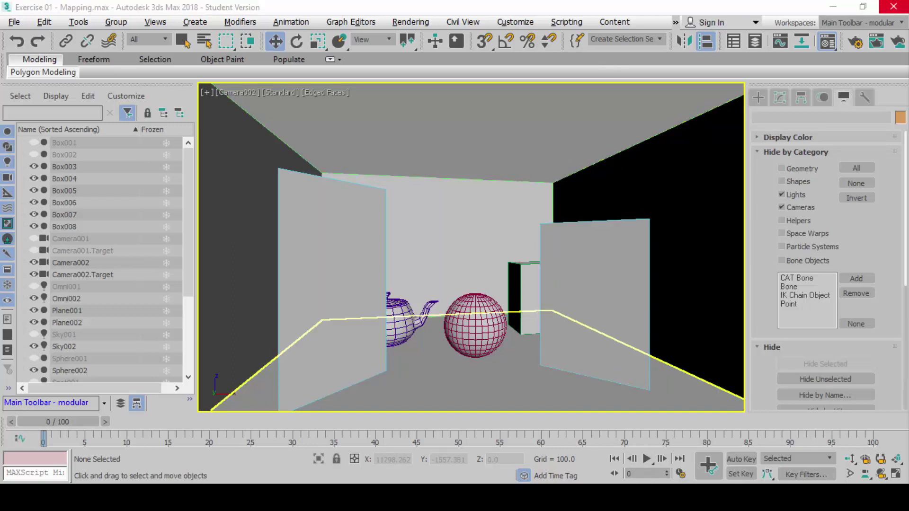
Render Camera002 at 800 x 600, moving the progress and frame windows aside.
left_click(411, 21)
left_click(422, 42)
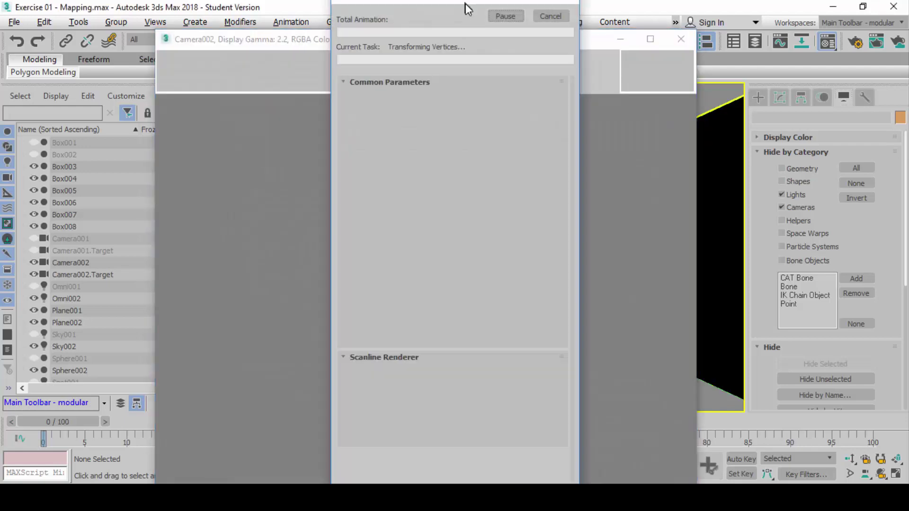
left_click_drag(465, 4, 715, 37)
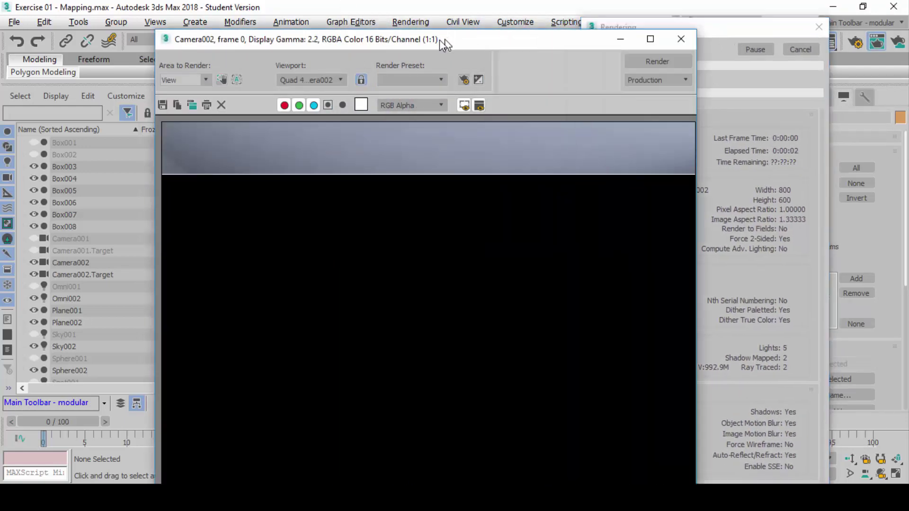
left_click_drag(439, 39, 338, 15)
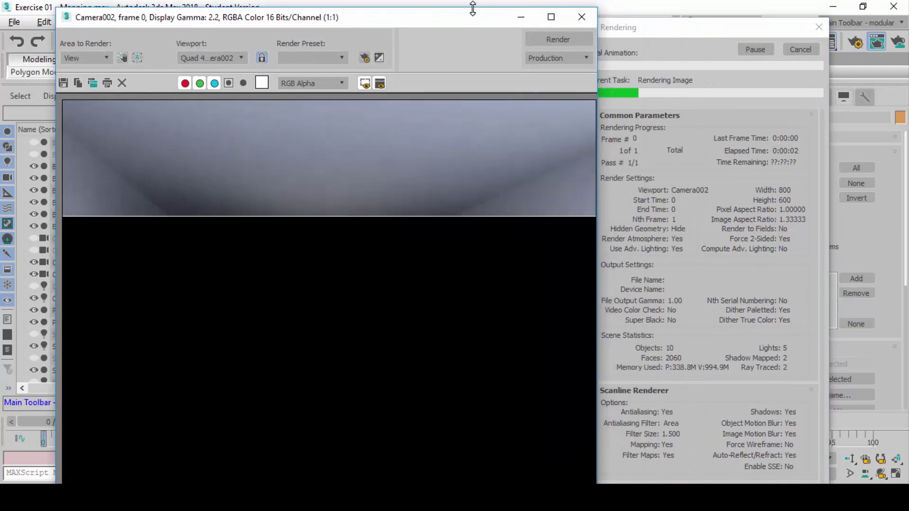
left_click_drag(473, 7, 433, 26)
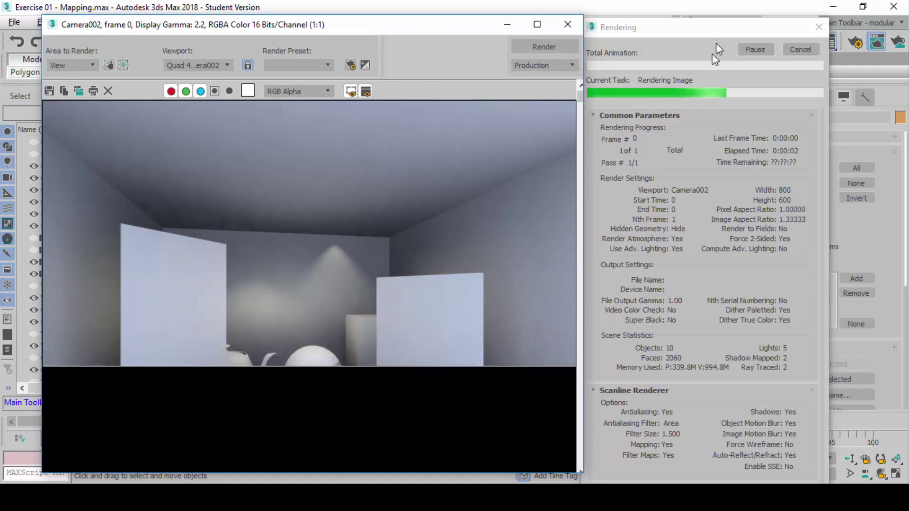
left_click_drag(720, 34, 778, 30)
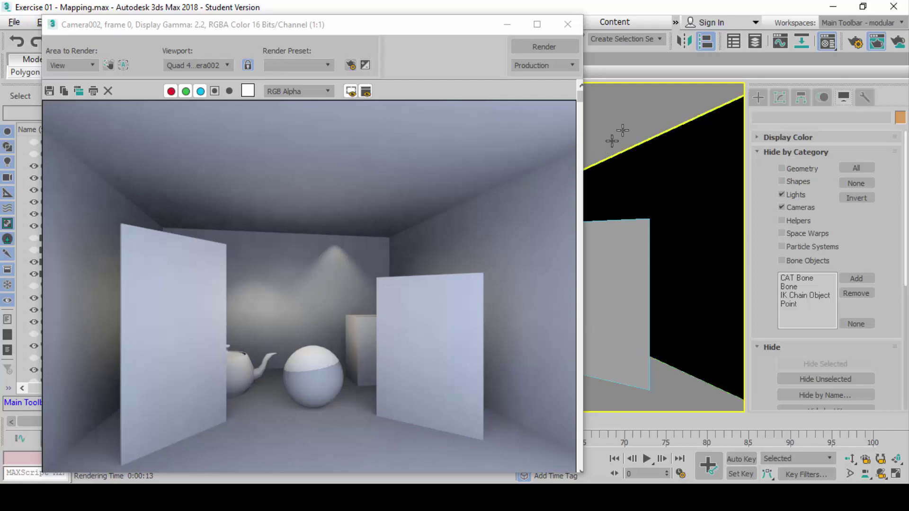
Close the old render and re-render Camera002 at 800x600 from the Rendering menu's Render command.
left_click(563, 27)
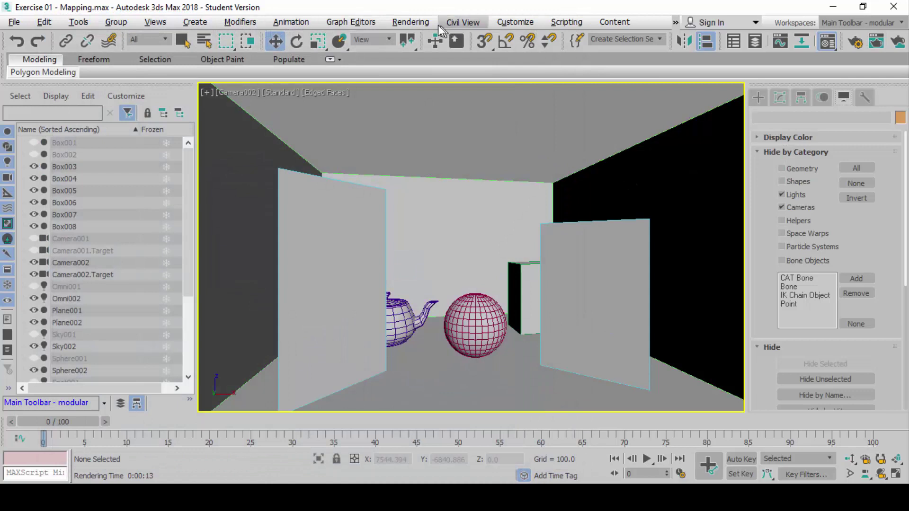
left_click(411, 21)
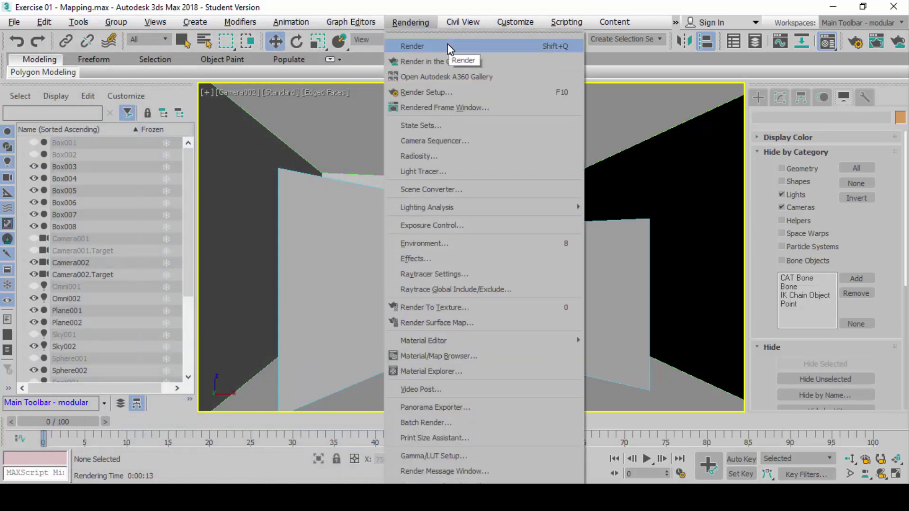
left_click(448, 45)
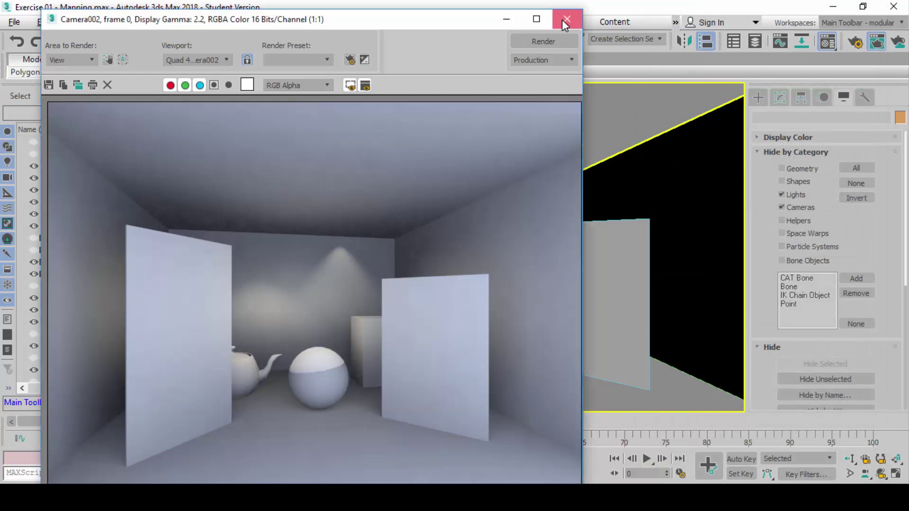
Close the second render window and start a third Camera002 render with Shift+Q.
left_click(563, 19)
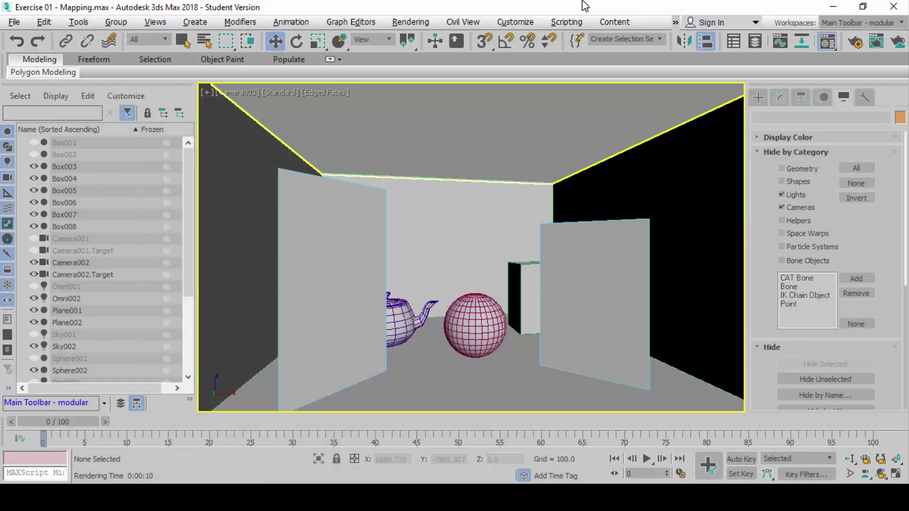
key("shift+q")
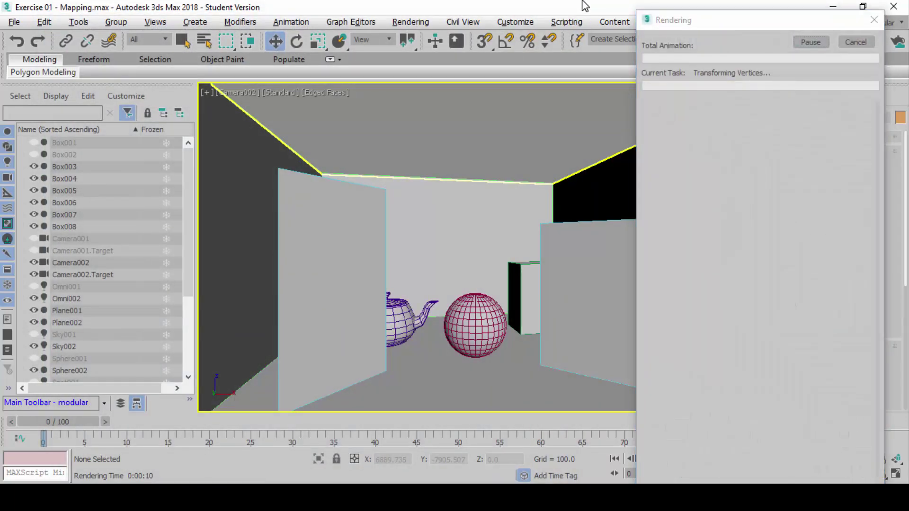